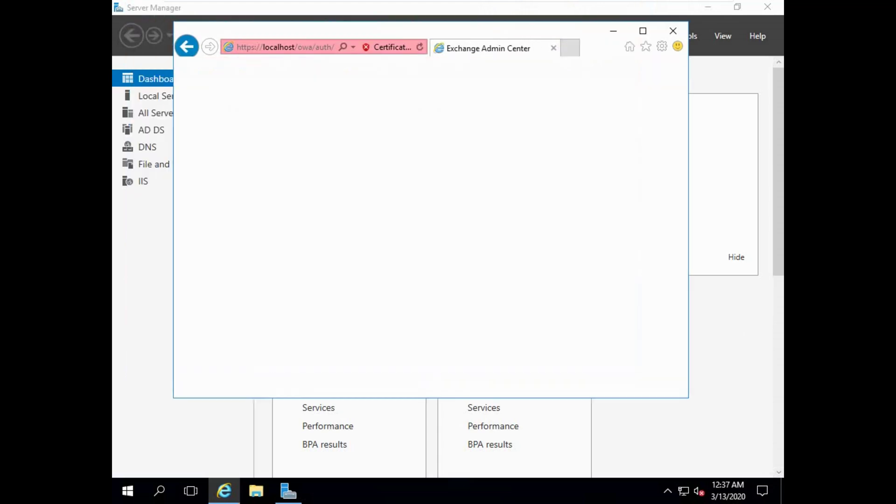
{"action": "left_click", "coordinate": [646, 30]}
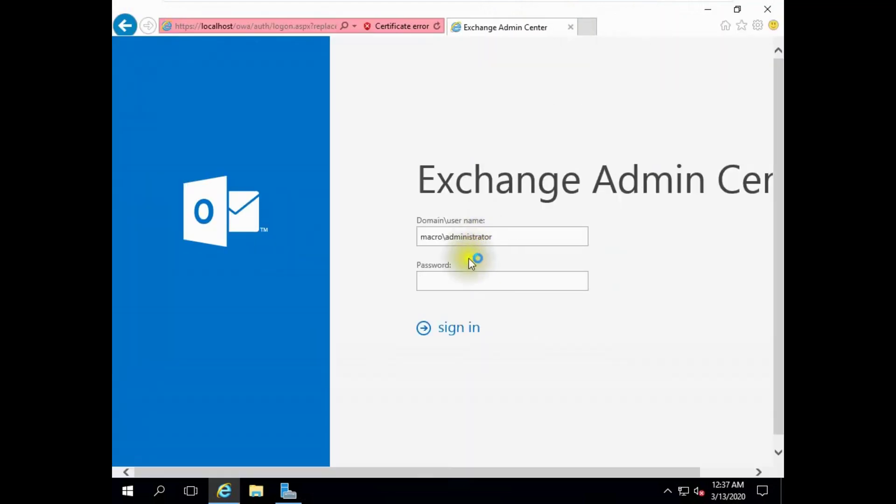
- Sign in with the administrator password and wait for the recipients mailbox list
{"action": "type", "text": "••••••••"}
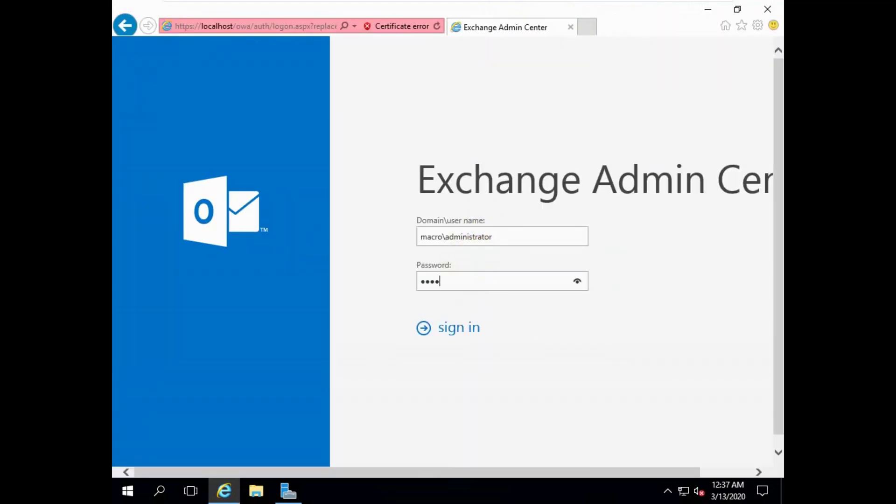
{"action": "type", "text": "••"}
{"action": "left_click", "coordinate": [458, 316]}
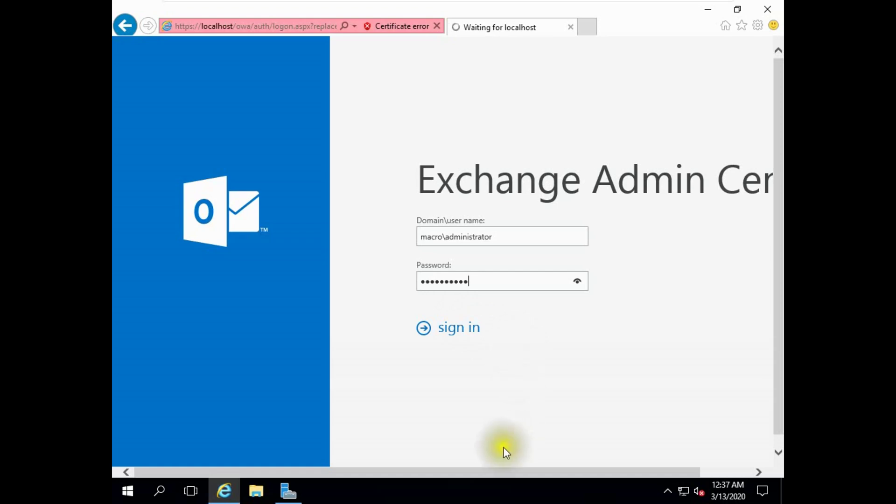
{"action": "left_click_drag", "start_coordinate": [496, 472], "coordinate": [573, 472]}
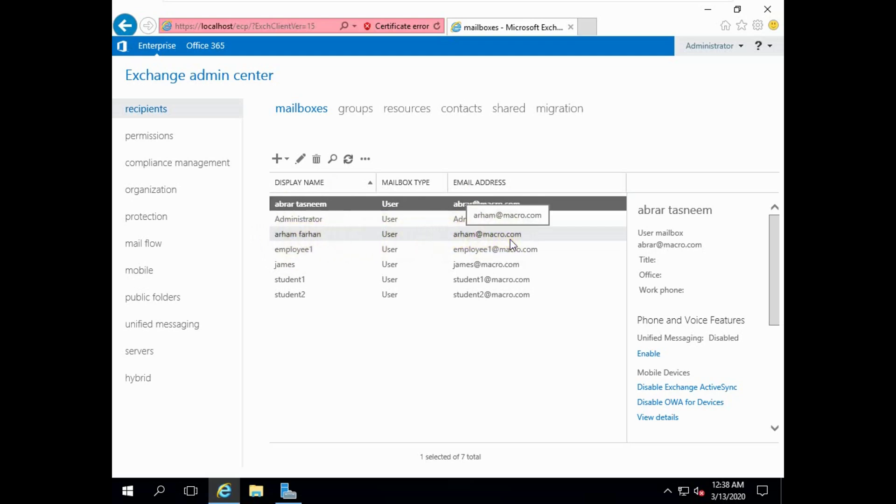
- Start a new user mailbox for a new user and enter the user's first and last names
{"action": "left_click", "coordinate": [279, 160]}
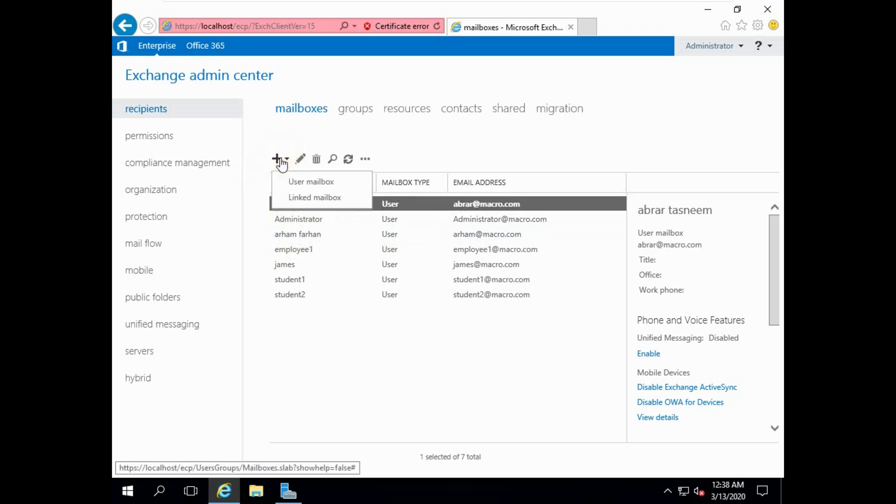
{"action": "left_click", "coordinate": [302, 183]}
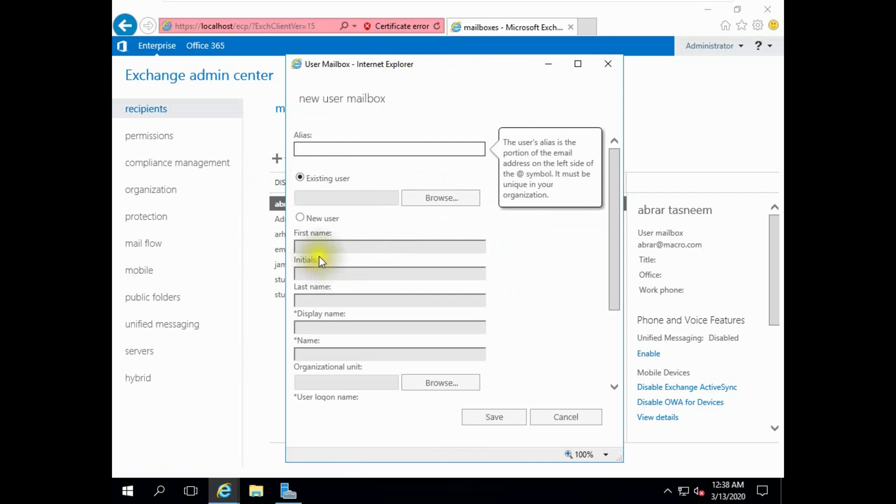
{"action": "left_click", "coordinate": [320, 219]}
{"action": "left_click", "coordinate": [316, 246]}
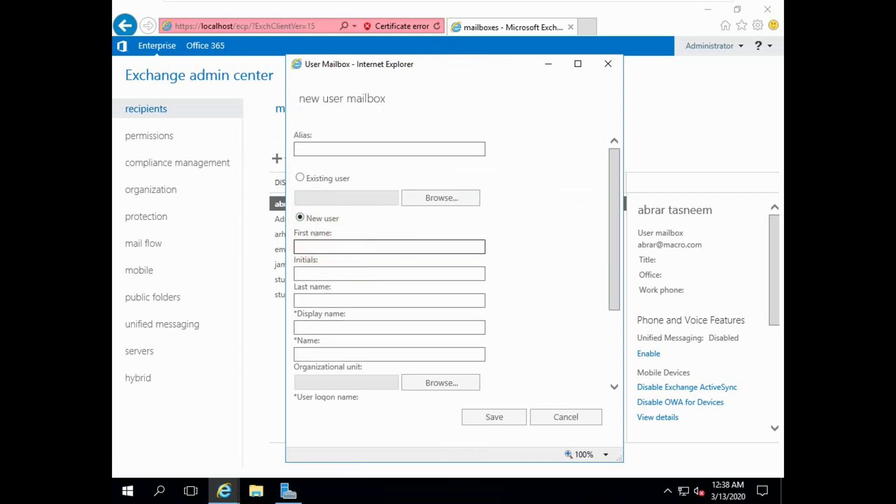
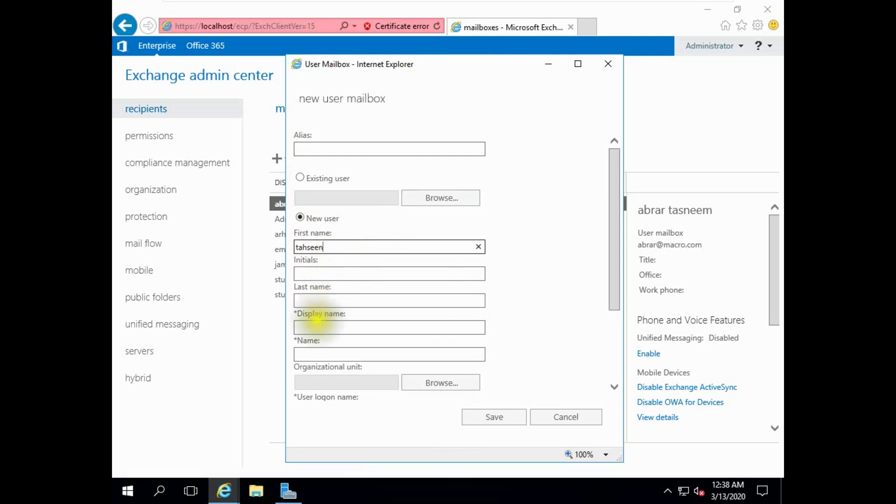
{"action": "left_click", "coordinate": [297, 300]}
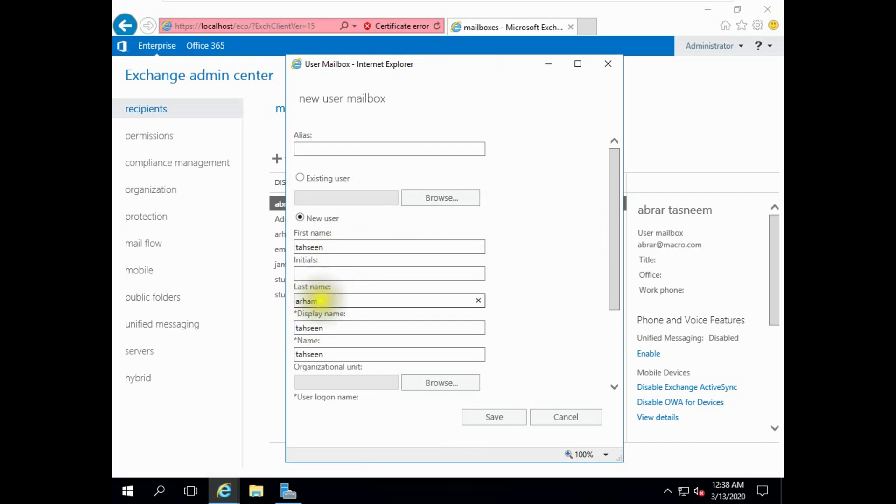
{"action": "left_click", "coordinate": [330, 384]}
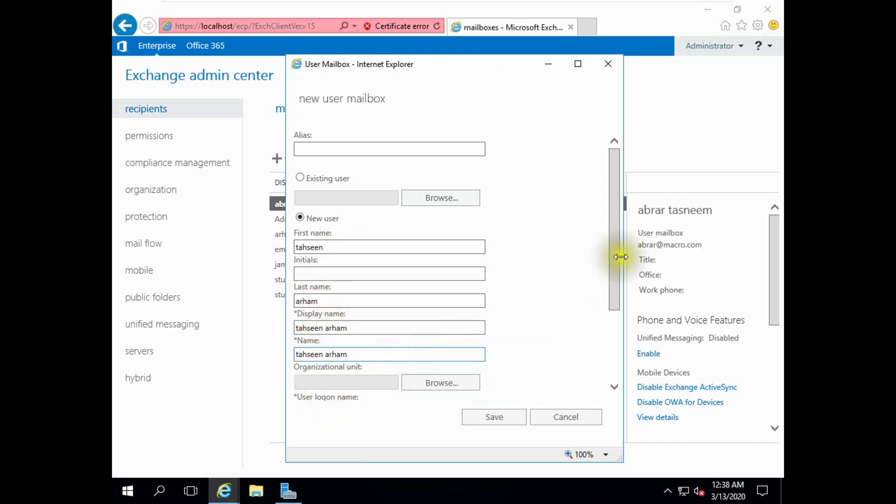
- Use the last name as logon name, enter and confirm a password, and save
{"action": "scroll", "coordinate": [608, 276], "scroll_direction": "down", "scroll_amount": 3}
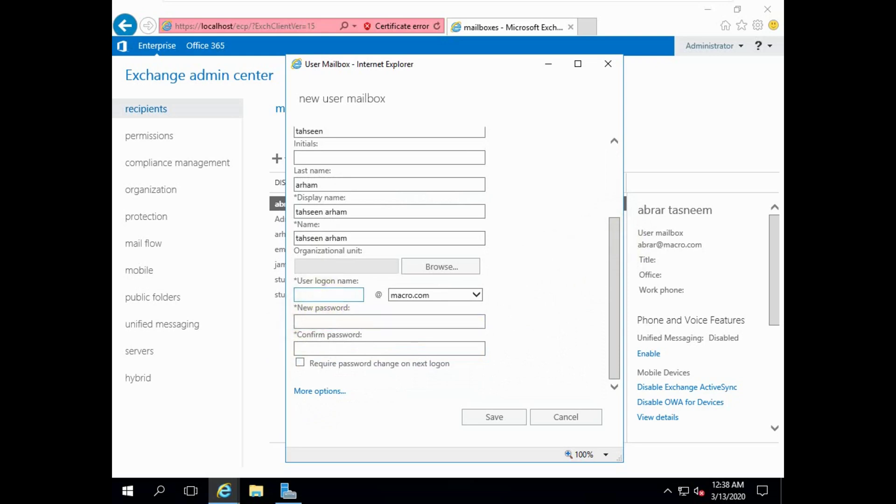
{"action": "left_click", "coordinate": [320, 296]}
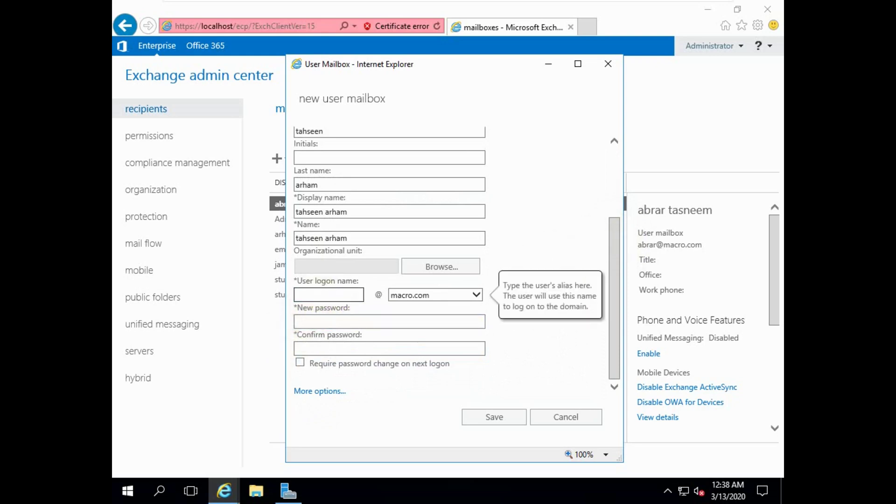
{"action": "type", "text": "arham"}
{"action": "left_click", "coordinate": [348, 322]}
{"action": "type", "text": "*********"}
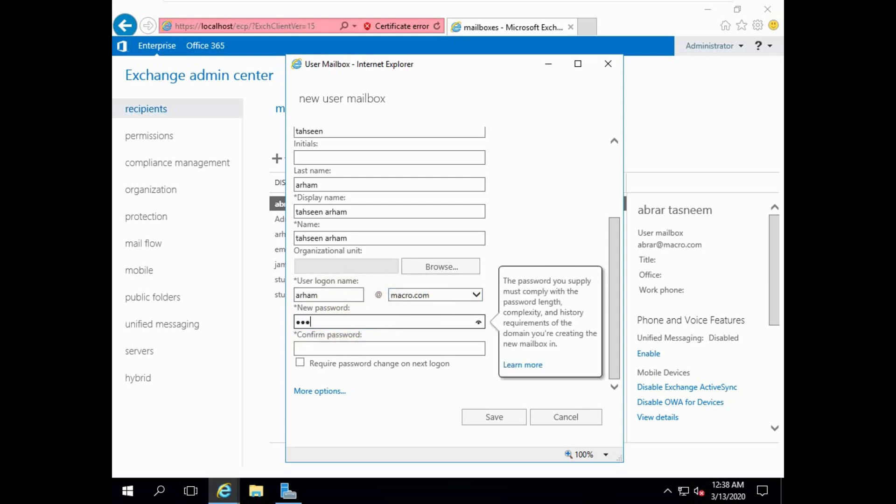
{"action": "type", "text": "*"}
{"action": "key", "text": "Tab"}
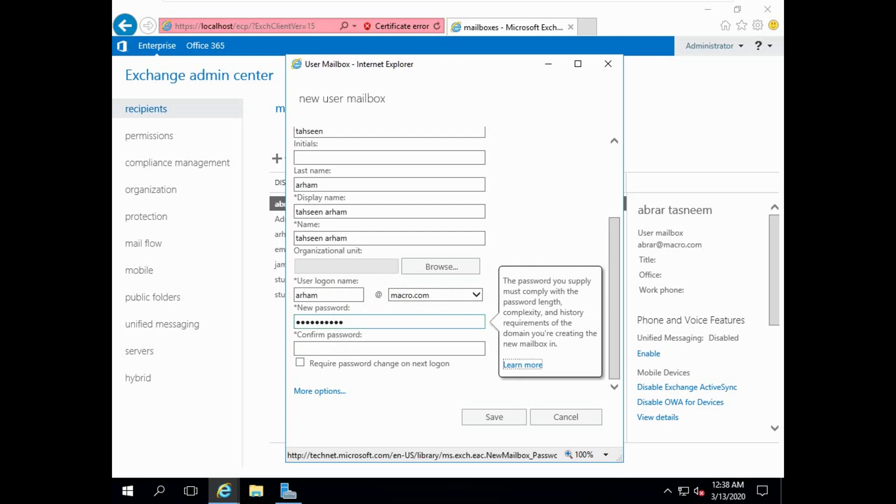
{"action": "left_click", "coordinate": [326, 348]}
{"action": "type", "text": "**"}
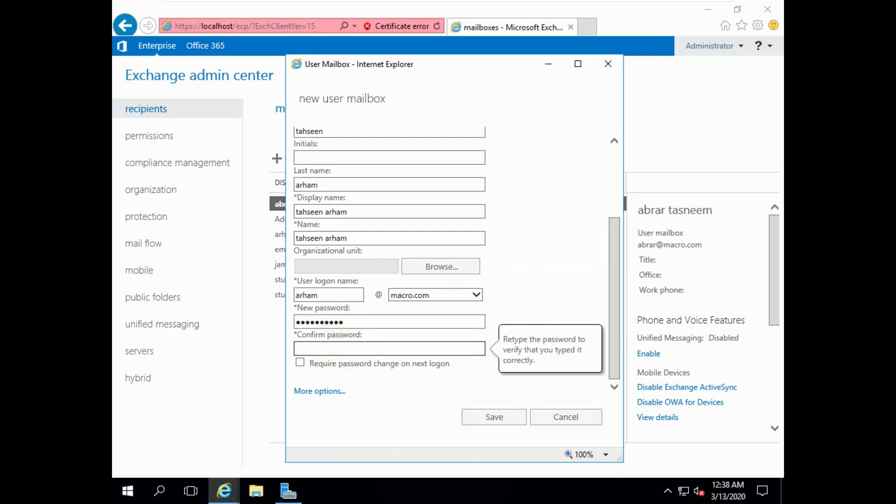
{"action": "type", "text": "********"}
{"action": "left_click", "coordinate": [499, 418]}
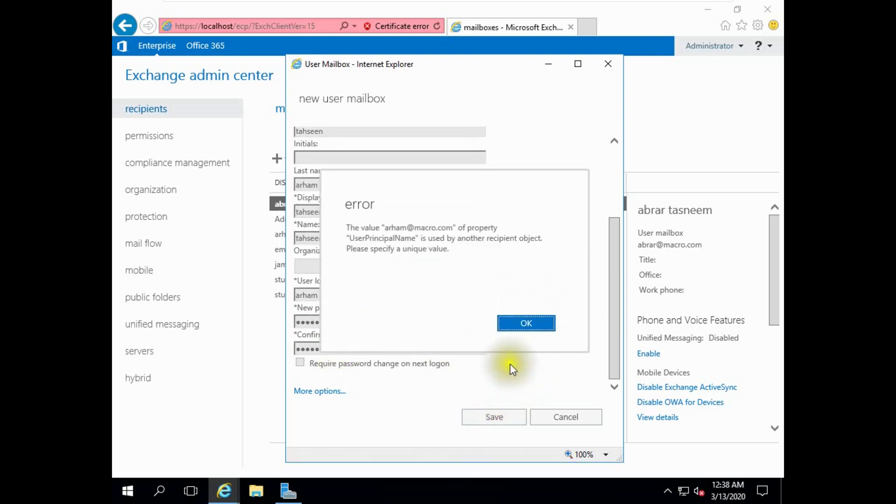
- Dismiss the in-use error, replace the logon name with the user's first name, and save again
{"action": "left_click", "coordinate": [527, 322]}
{"action": "scroll", "coordinate": [351, 262], "scroll_direction": "up", "scroll_amount": 2}
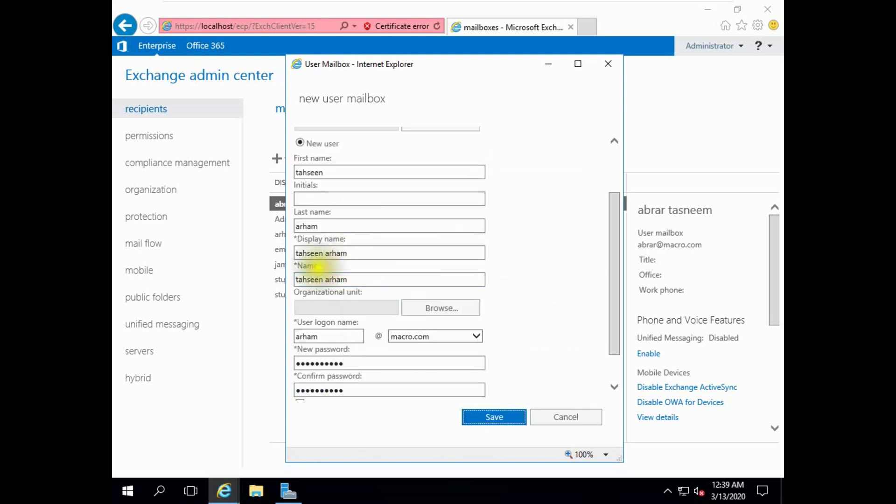
{"action": "double_click", "coordinate": [306, 226]}
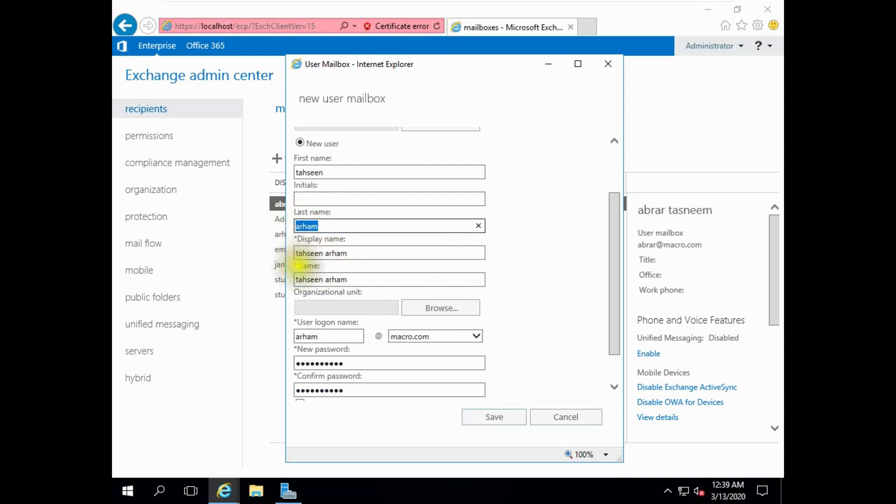
{"action": "left_click", "coordinate": [323, 253]}
{"action": "double_click", "coordinate": [311, 253]}
{"action": "key", "text": "ctrl+c"}
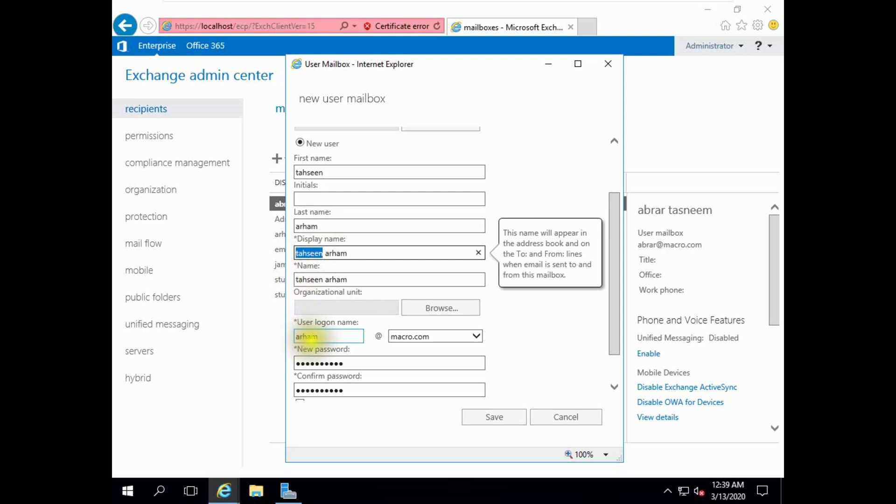
{"action": "double_click", "coordinate": [306, 337]}
{"action": "key", "text": "ctrl+v"}
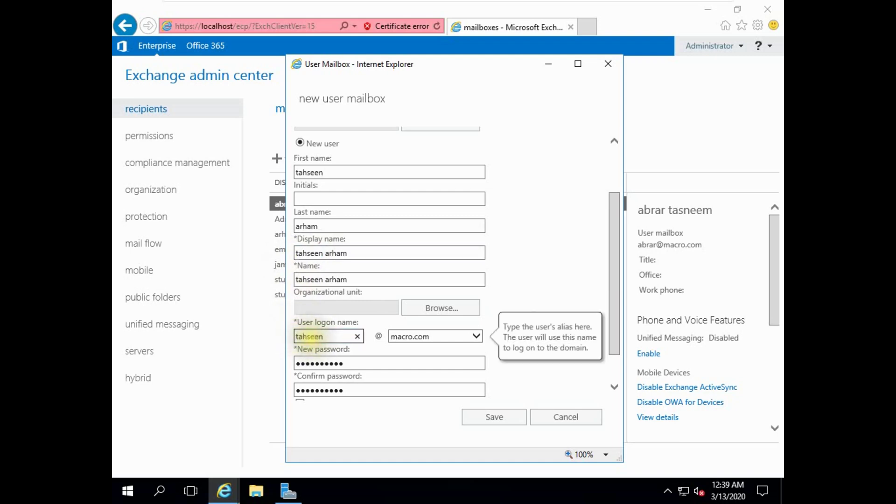
{"action": "type", "text": "e"}
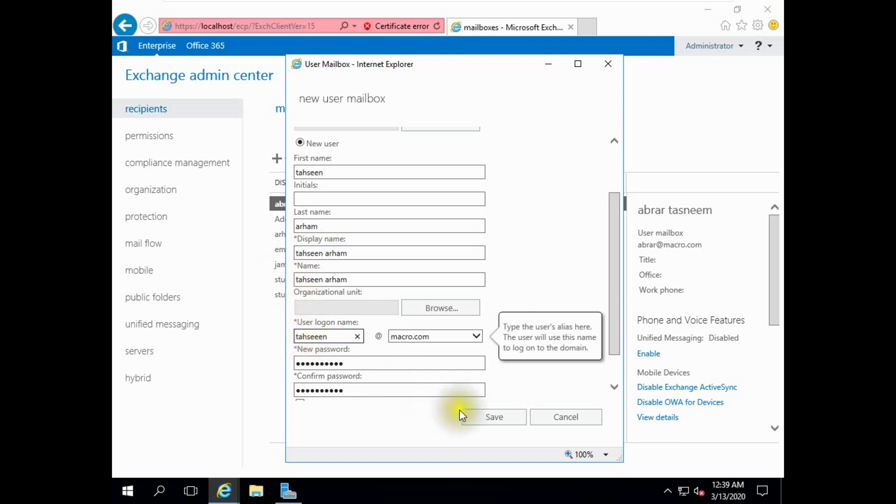
{"action": "left_click", "coordinate": [483, 419]}
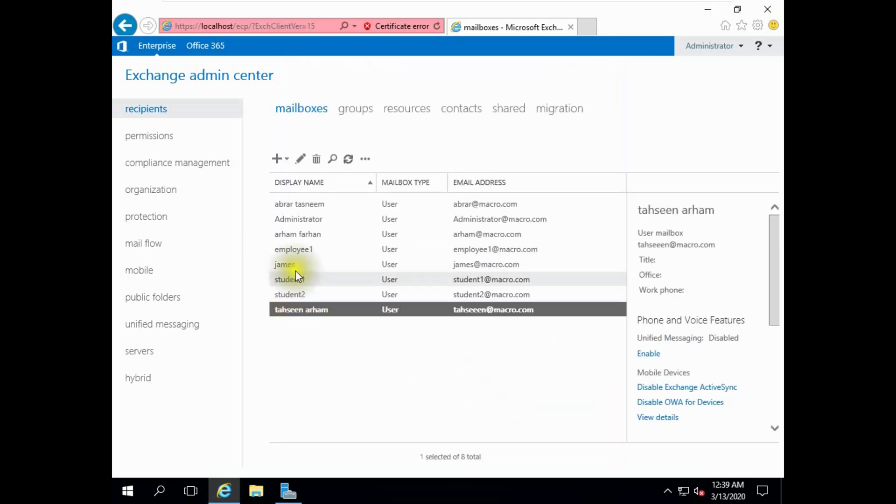
{"action": "left_click_drag", "start_coordinate": [283, 315], "coordinate": [315, 313]}
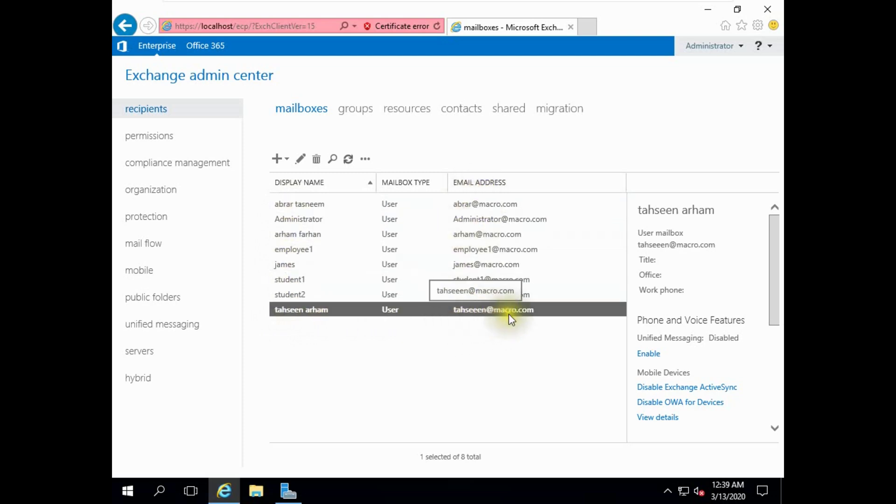
{"action": "left_click", "coordinate": [335, 359]}
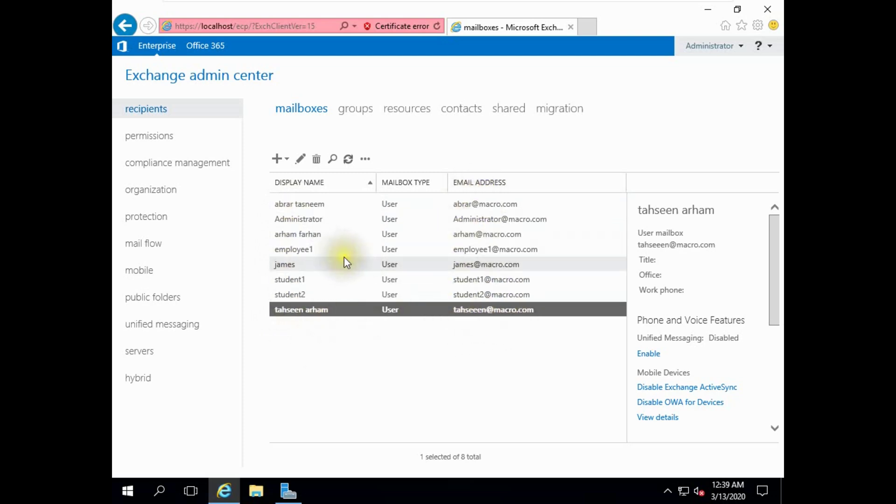
{"action": "left_click", "coordinate": [149, 245]}
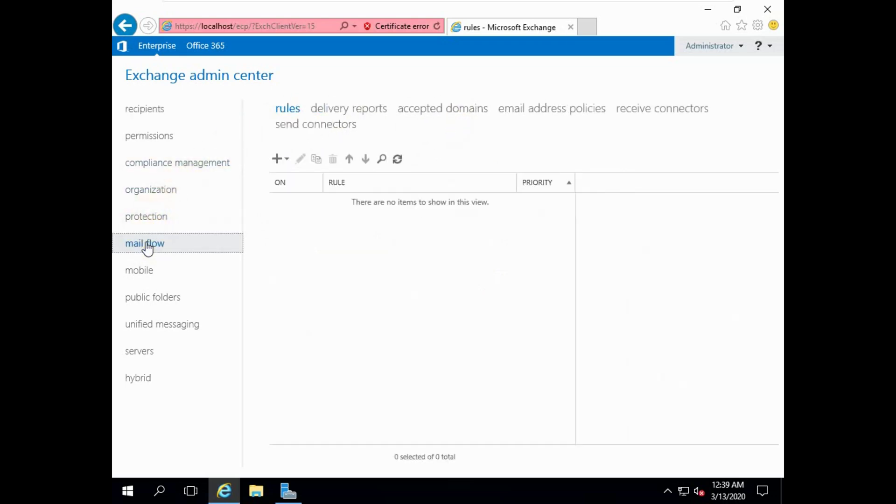
{"action": "left_click", "coordinate": [555, 110]}
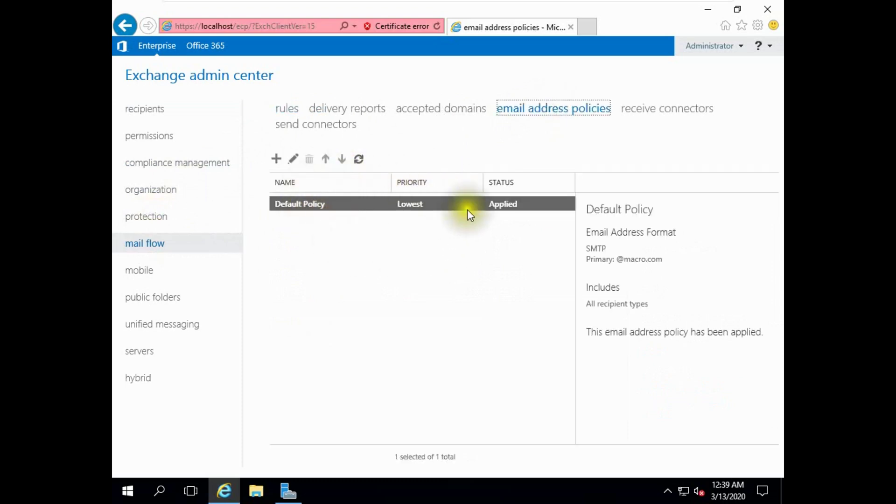
- Create 'name policy' with a FirstName.LastName SMTP address format at macro.com
{"action": "left_click", "coordinate": [276, 159]}
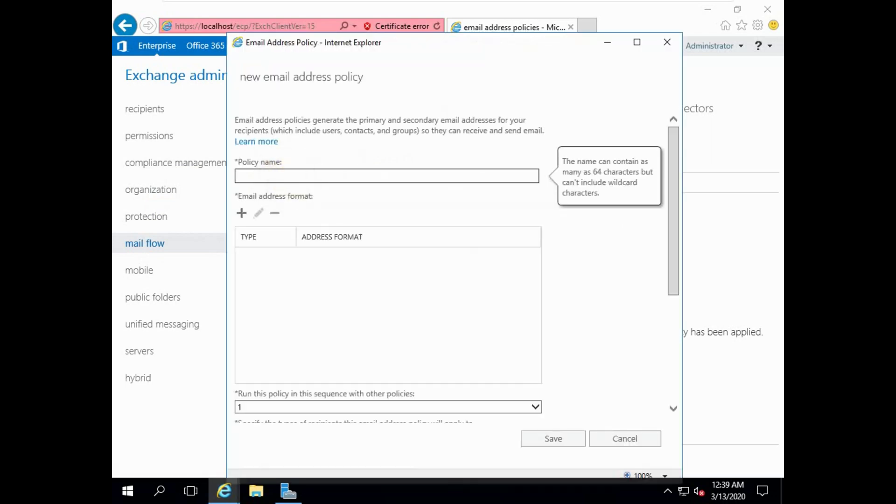
{"action": "type", "text": "name policy"}
{"action": "left_click", "coordinate": [242, 214]}
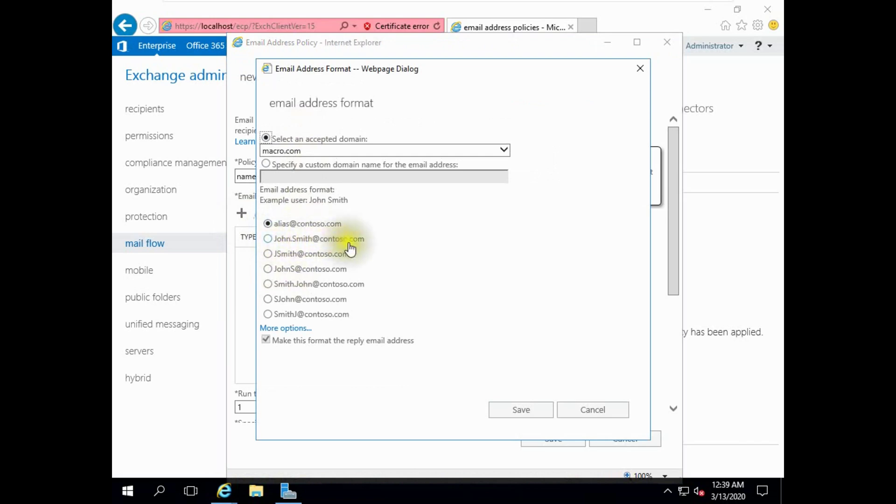
{"action": "left_click", "coordinate": [286, 244]}
{"action": "left_click", "coordinate": [287, 245]}
{"action": "left_click", "coordinate": [285, 242]}
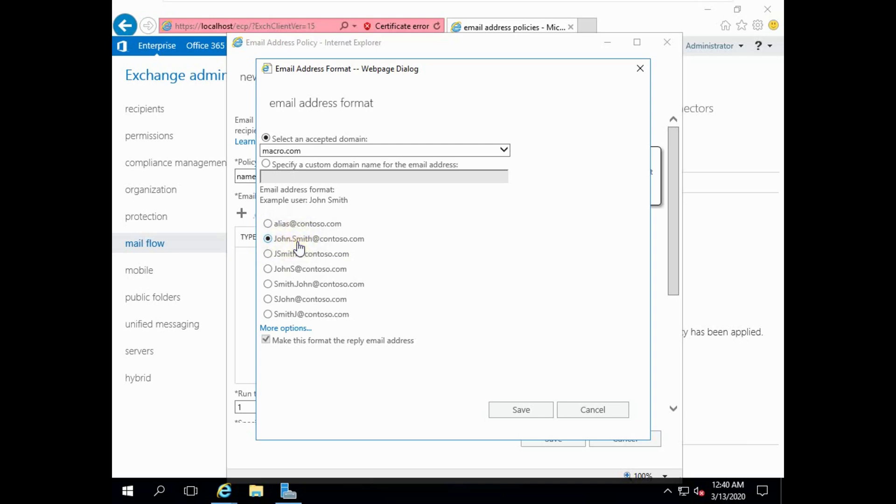
{"action": "left_click", "coordinate": [515, 402]}
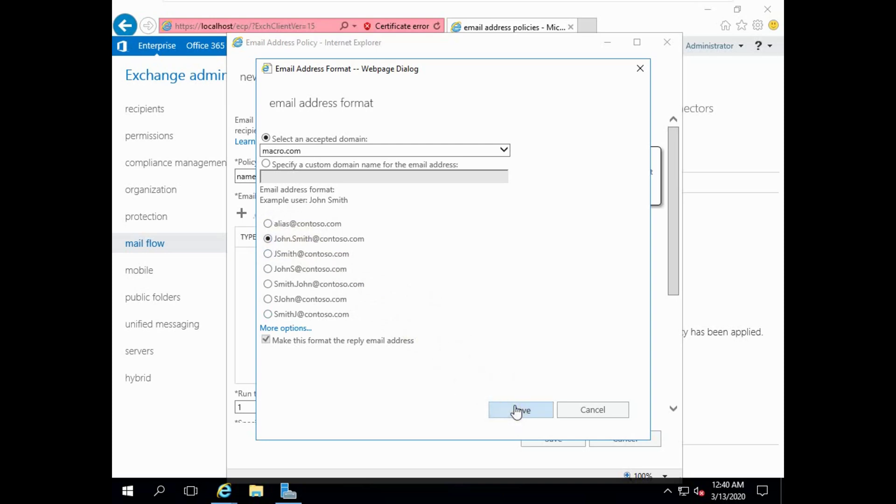
- Save name policy and acknowledge the warning that it is not yet applied
{"action": "scroll", "coordinate": [360, 281], "scroll_direction": "down", "scroll_amount": 4}
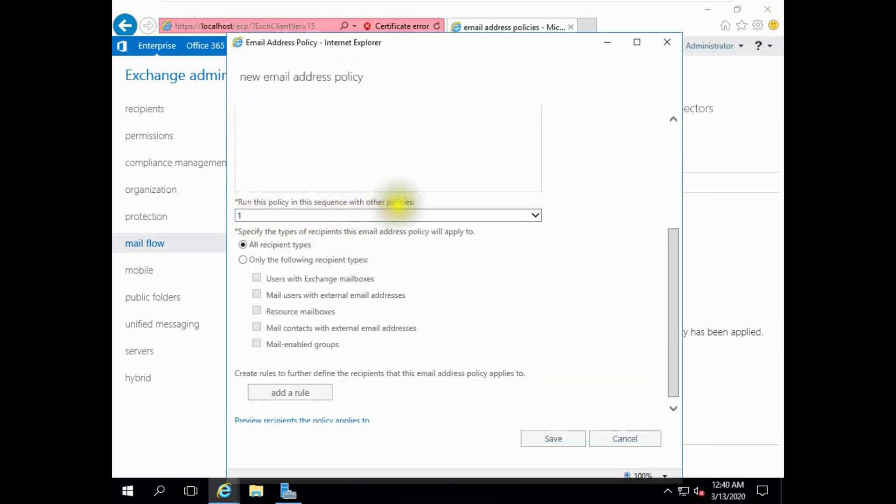
{"action": "scroll", "coordinate": [308, 314], "scroll_direction": "down", "scroll_amount": 1}
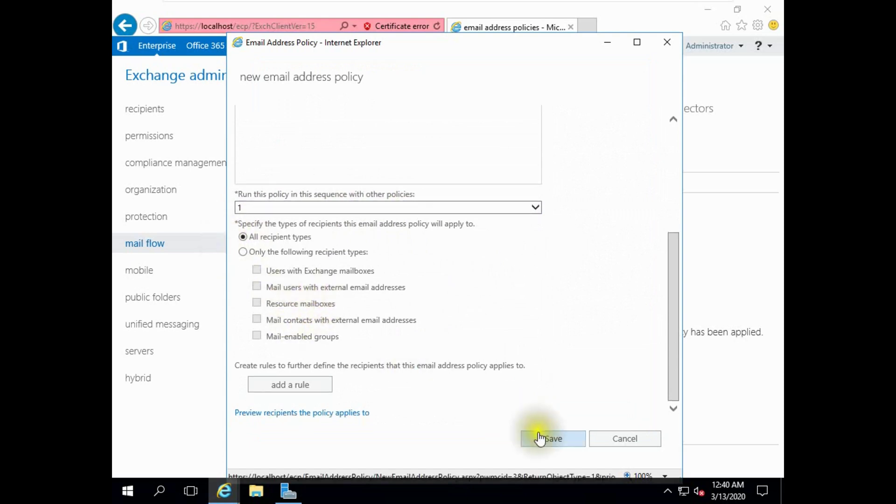
{"action": "left_click", "coordinate": [541, 438]}
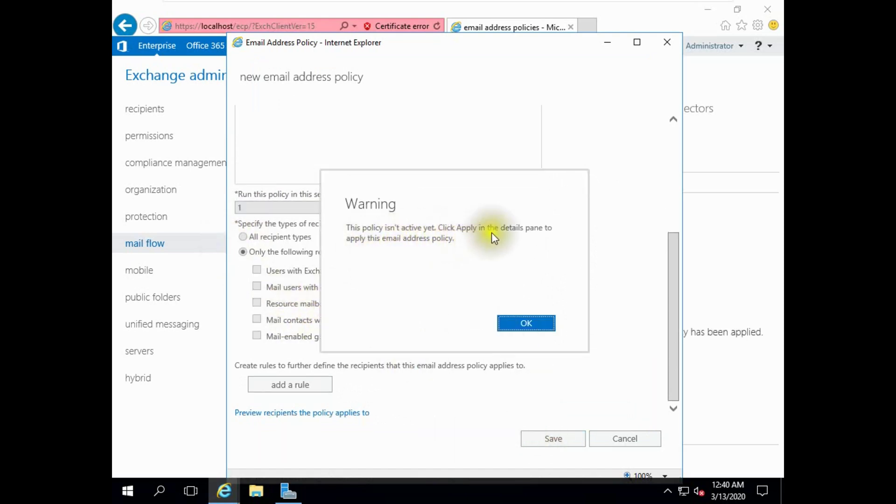
{"action": "left_click", "coordinate": [526, 324]}
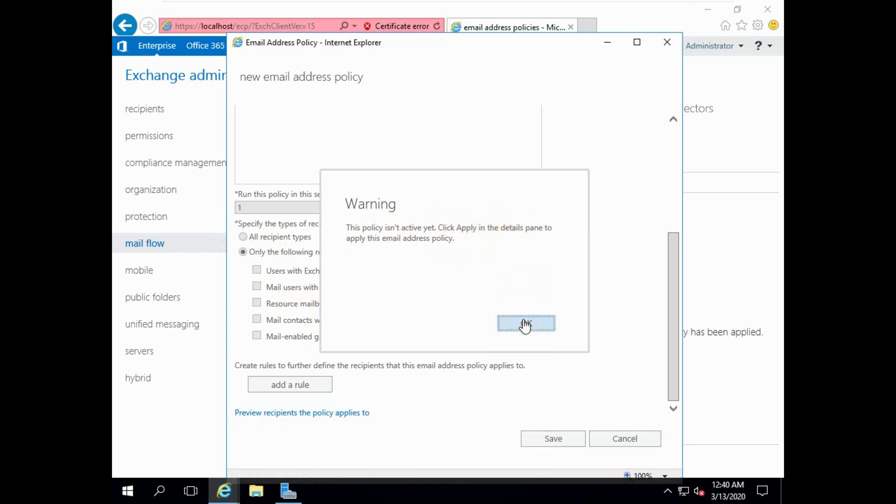
{"action": "left_click", "coordinate": [525, 323]}
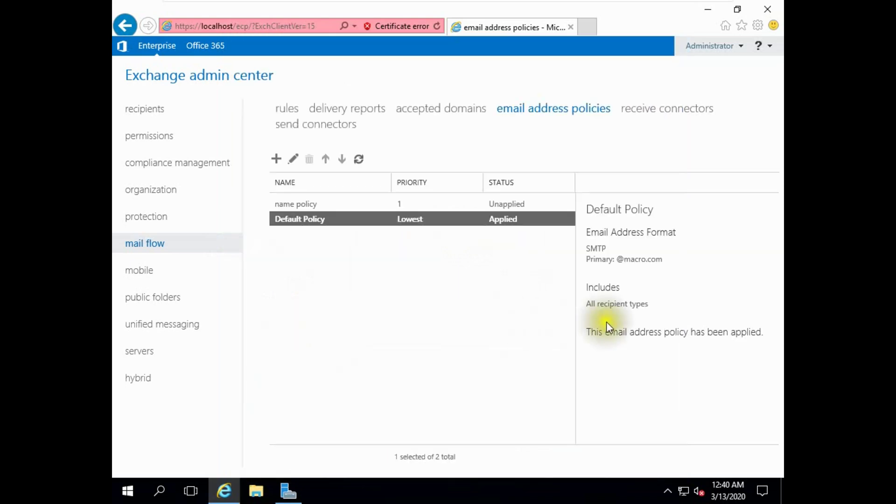
- Apply name policy from its details pane, confirm the warning, and return to mailboxes
{"action": "left_click", "coordinate": [316, 204]}
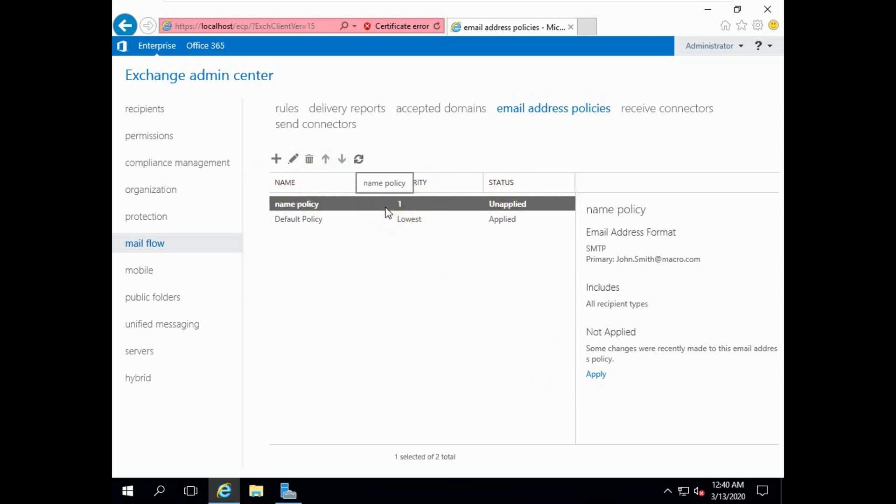
{"action": "left_click", "coordinate": [595, 375]}
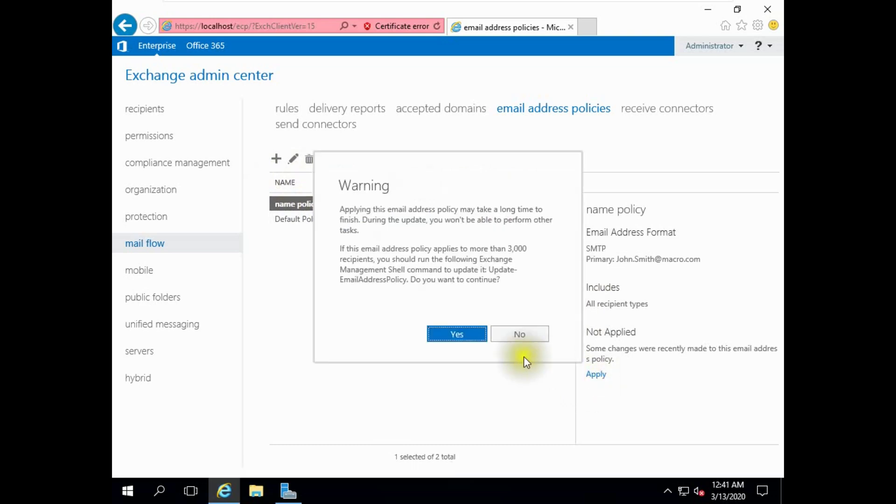
{"action": "left_click", "coordinate": [476, 336]}
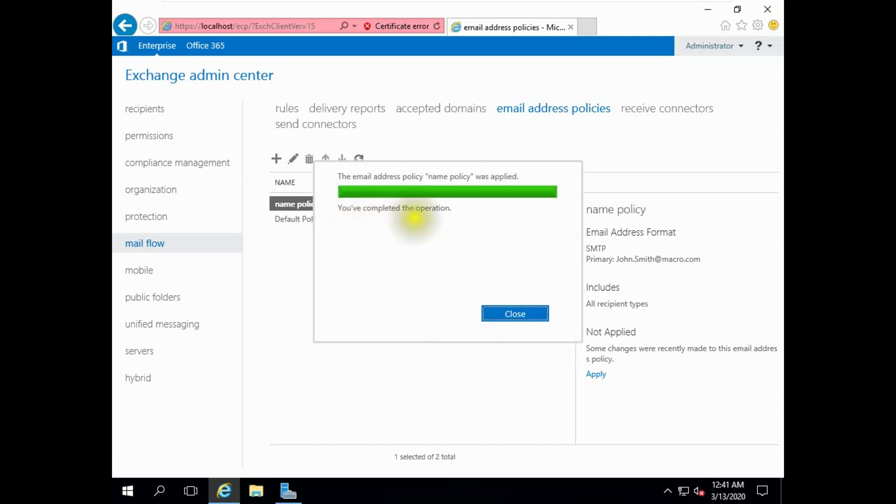
{"action": "left_click", "coordinate": [507, 312]}
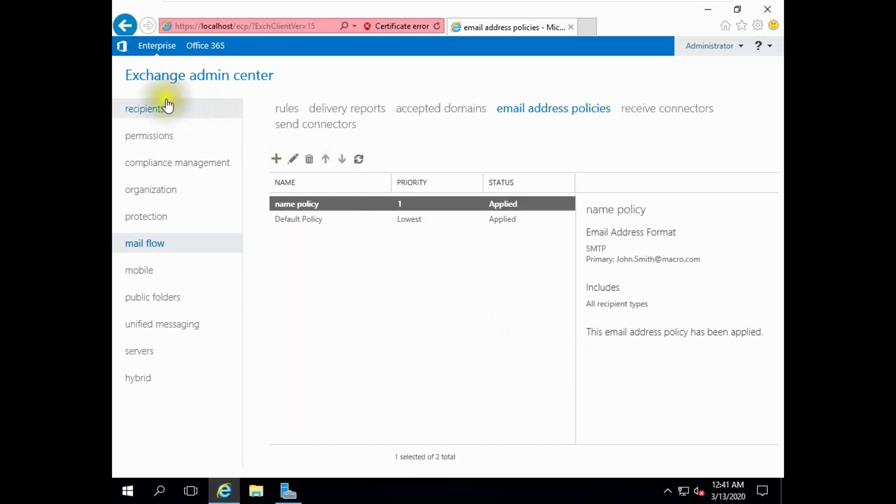
{"action": "left_click", "coordinate": [152, 110]}
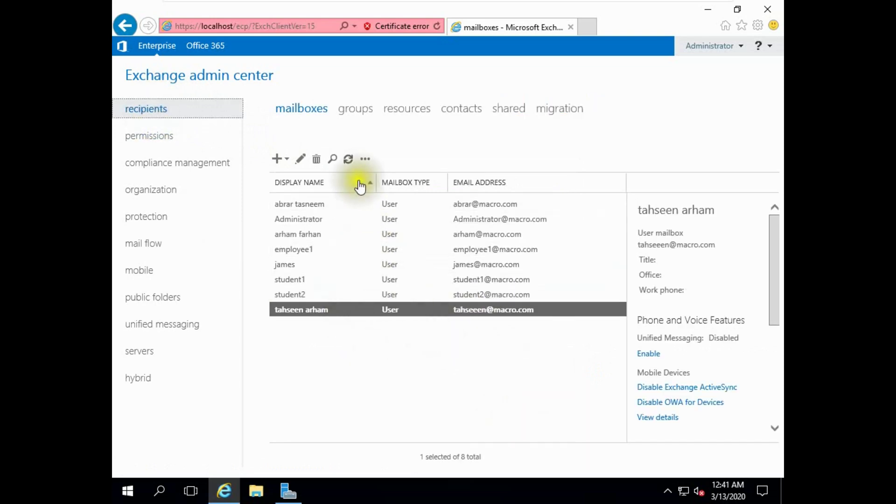
{"action": "left_click", "coordinate": [347, 159]}
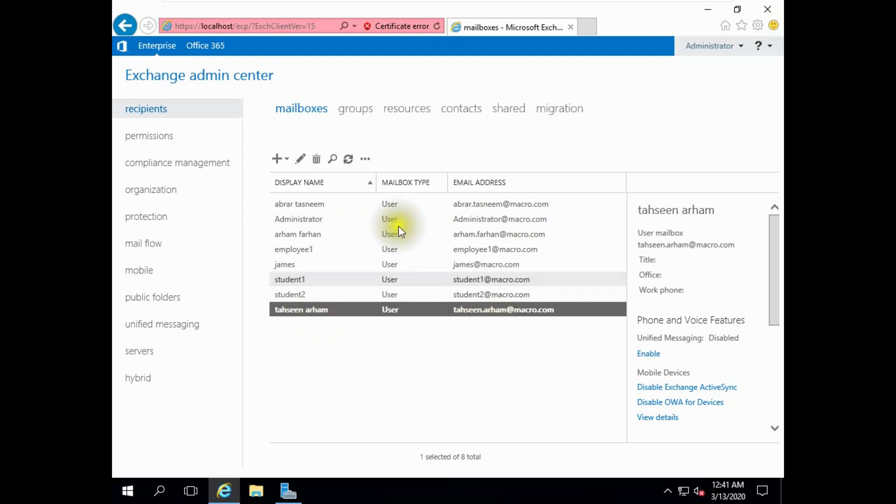
{"action": "left_click", "coordinate": [349, 160]}
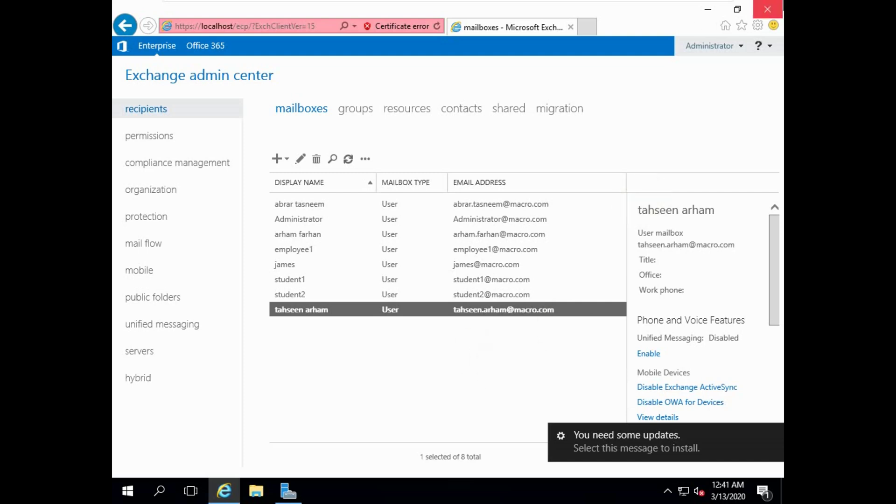
{"action": "left_click", "coordinate": [712, 7]}
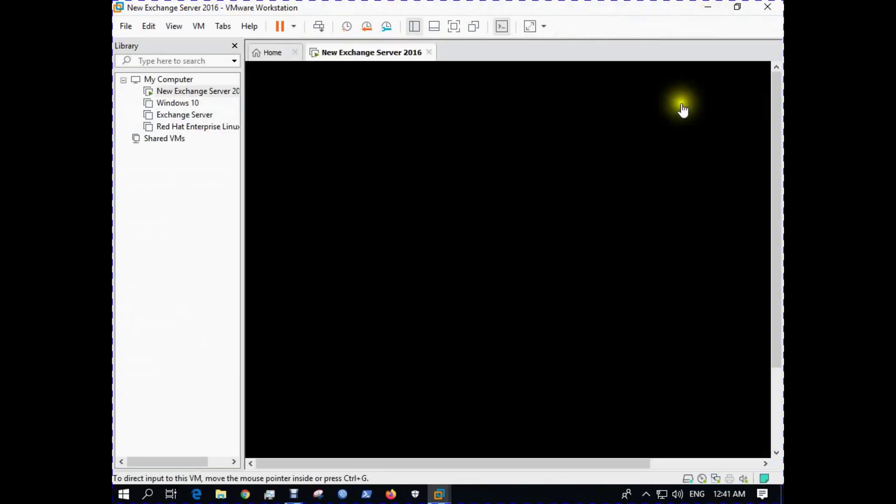